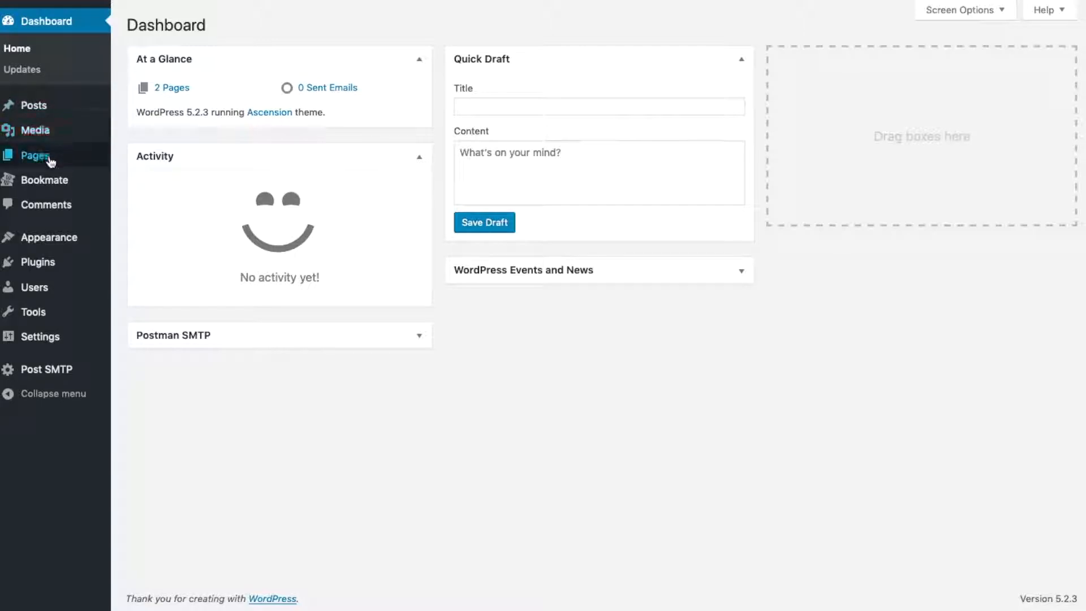
Open the First Booking Subject page for editing and go to its Bookmate Booking settings
click(138, 161)
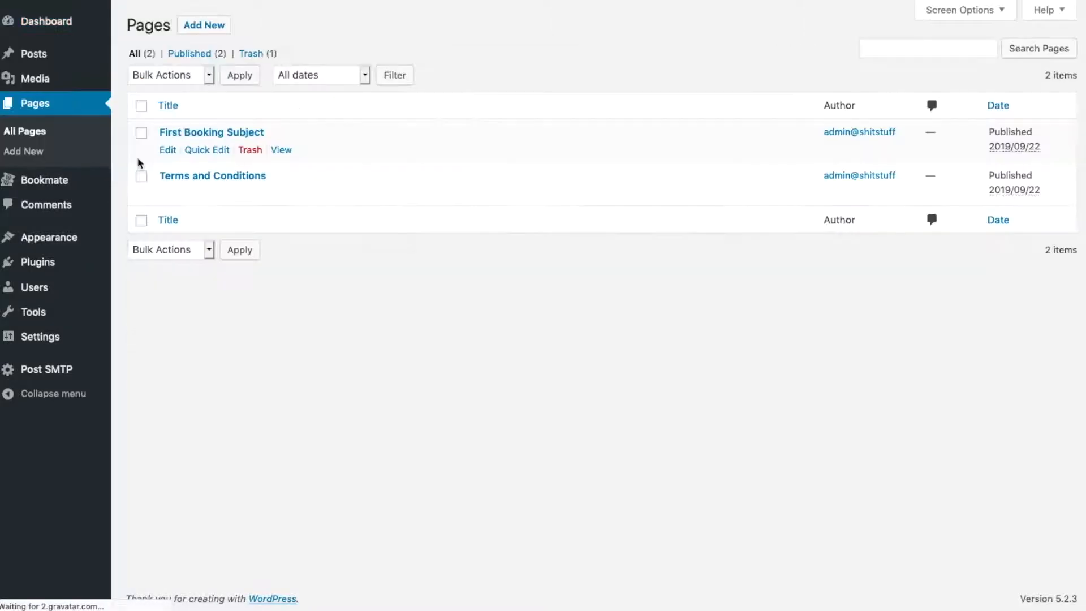
click(228, 134)
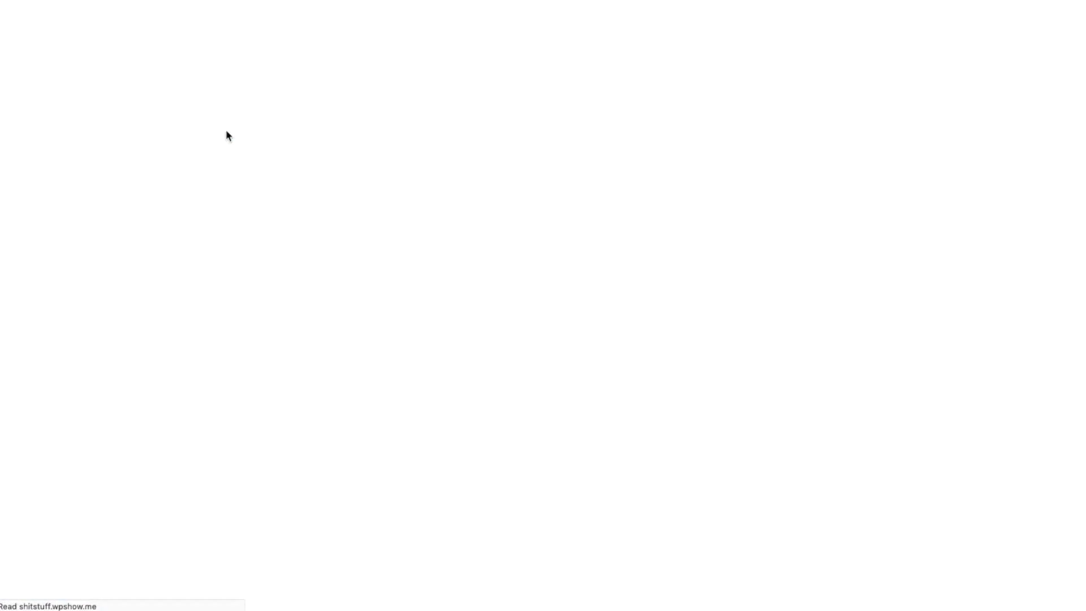
scroll(725, 226, down, 8)
scroll(725, 226, down, 2)
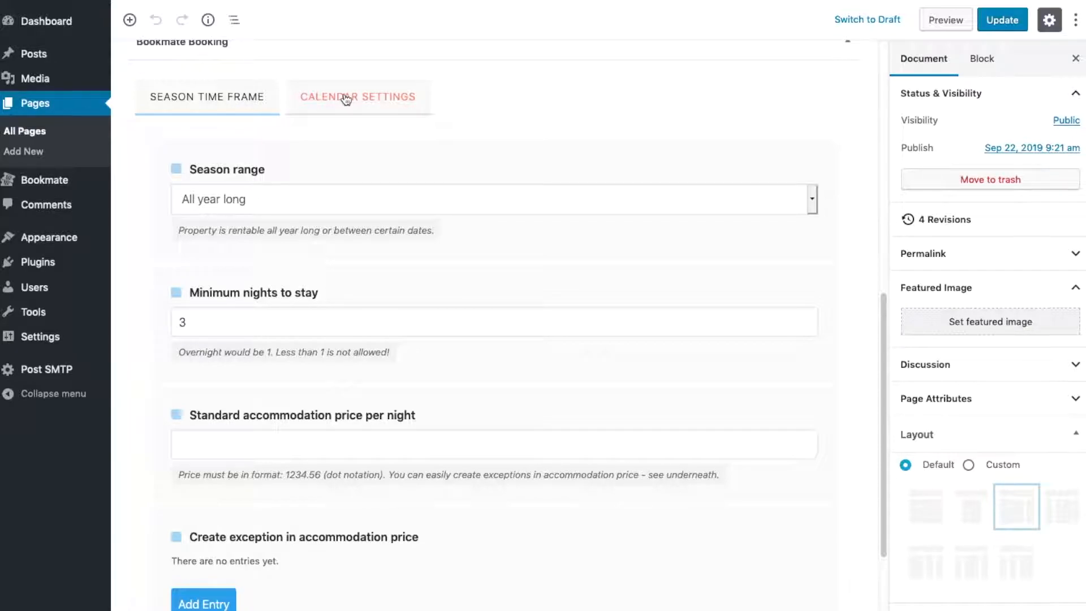
Review the calendar settings of the Bookmate Booking section and return to the season time frame settings
click(346, 107)
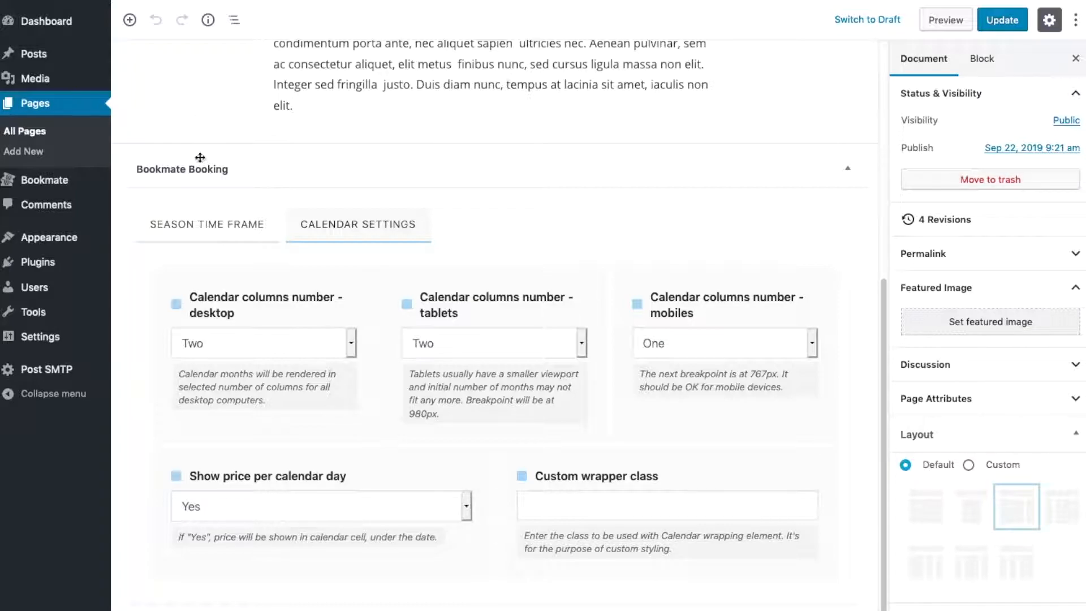
click(214, 224)
scroll(460, 239, down, 2)
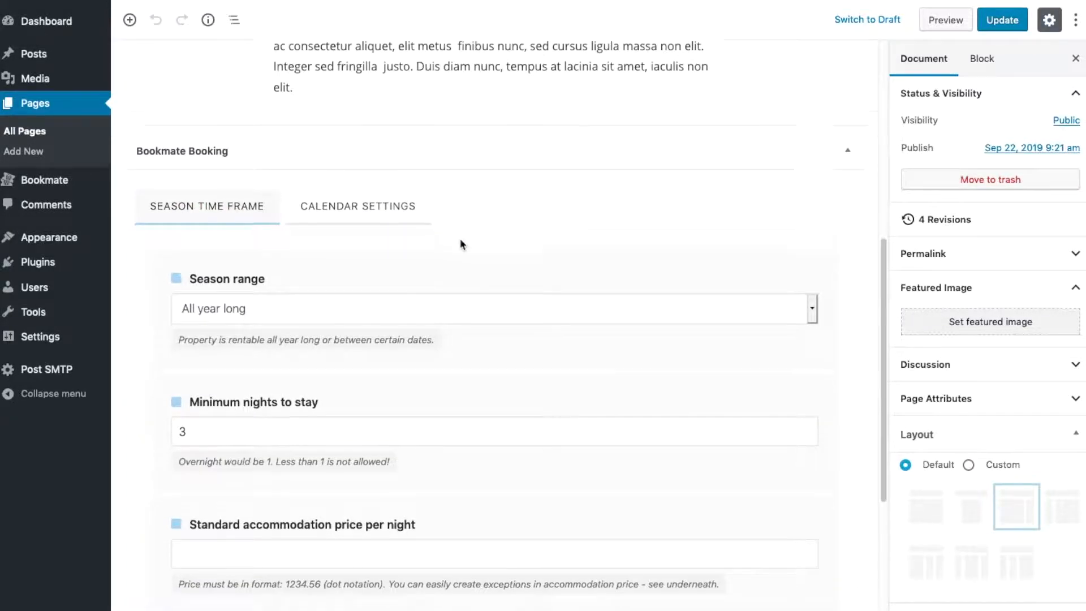
scroll(462, 244, down, 1)
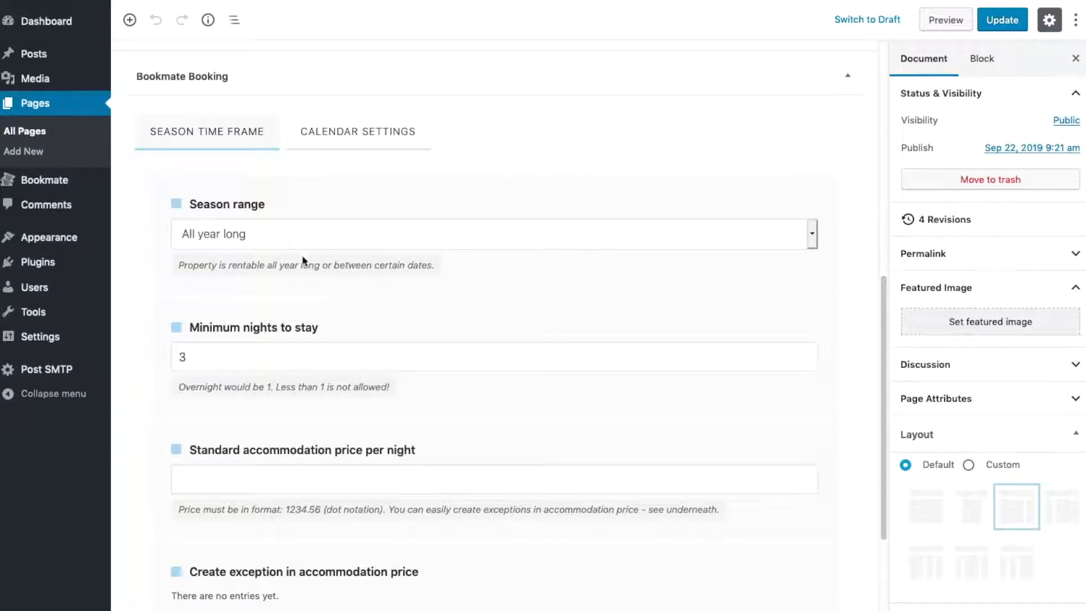
Try the Select dates season range with its availability date pickers, and return the season range to All year long
click(284, 221)
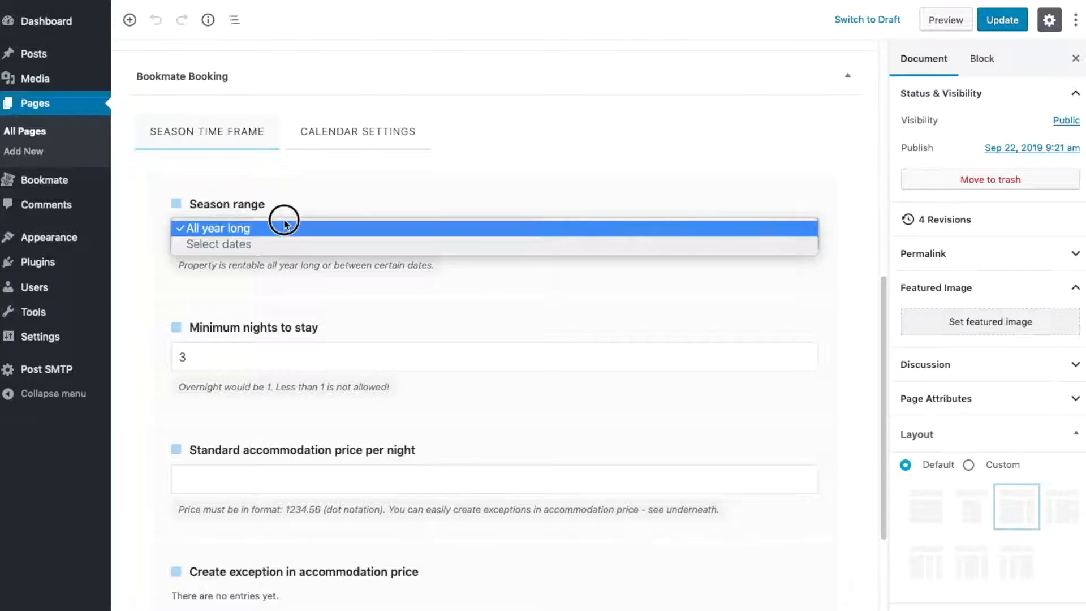
click(358, 213)
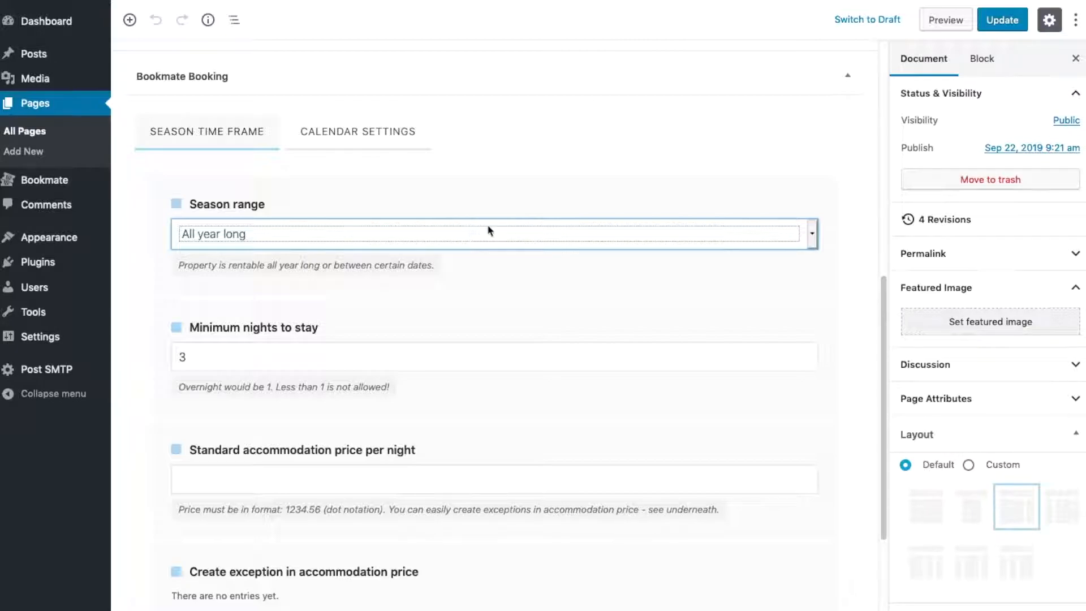
click(506, 233)
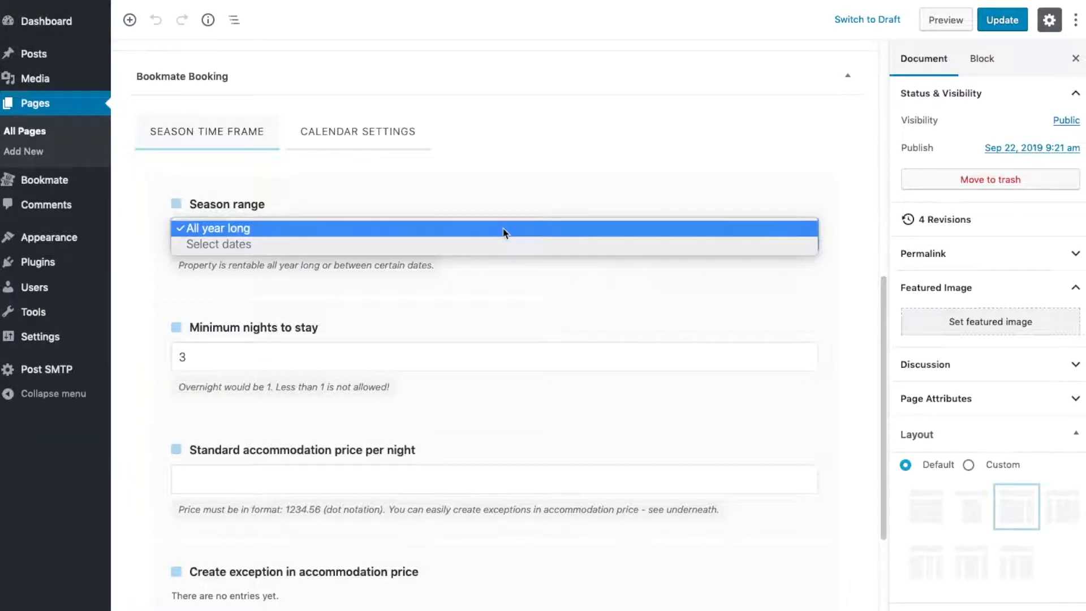
click(505, 247)
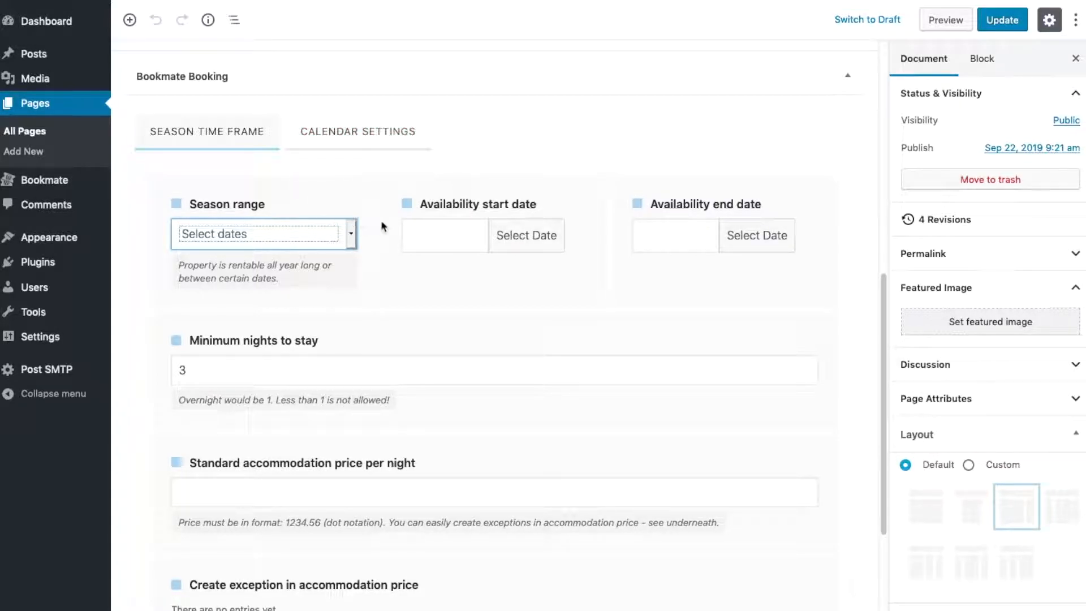
click(454, 236)
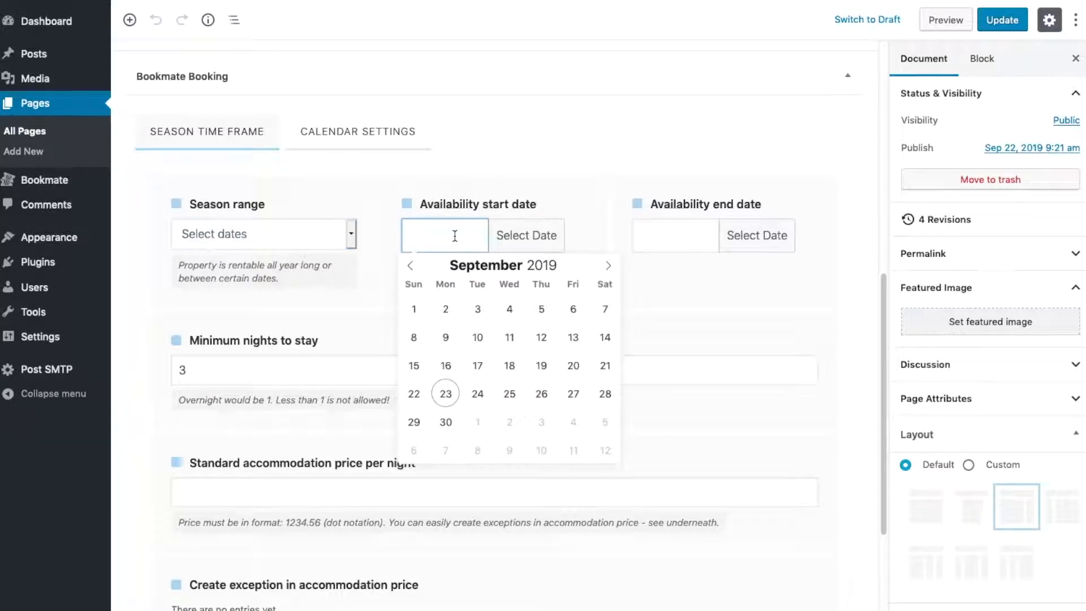
click(690, 238)
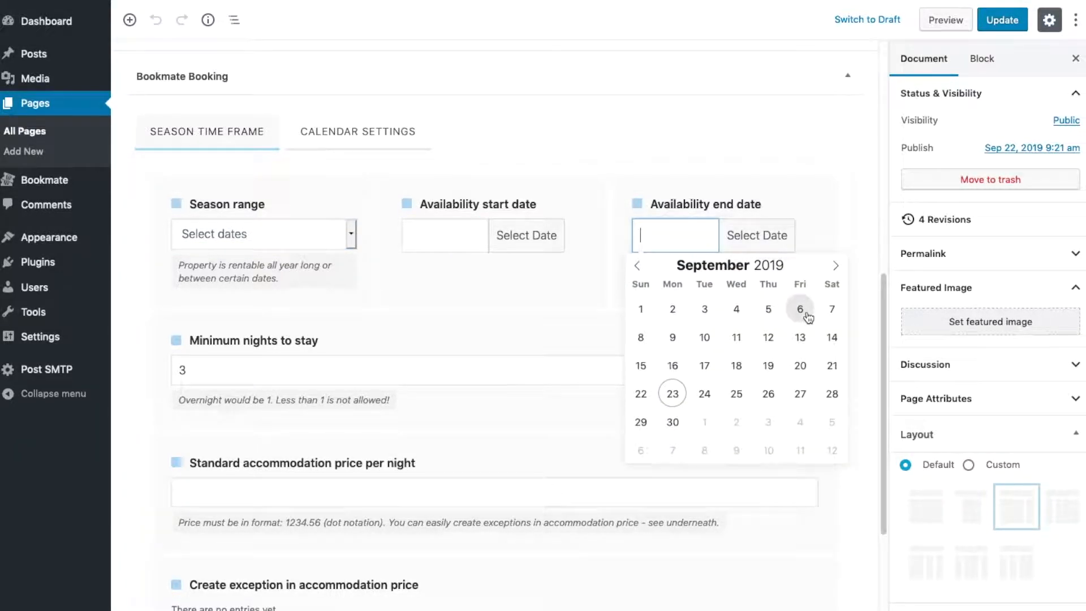
click(823, 189)
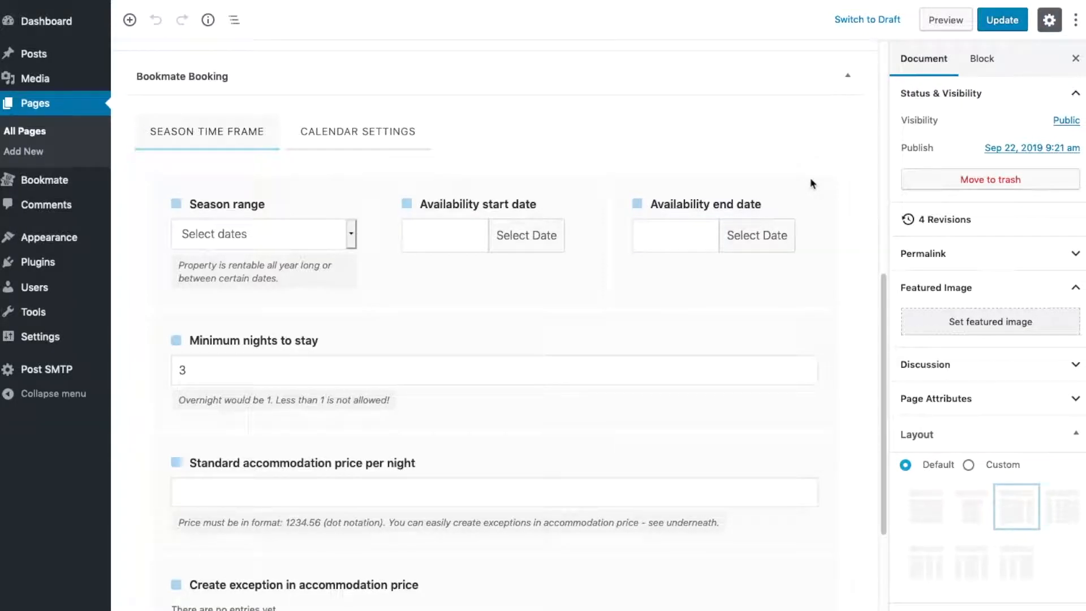
click(275, 244)
click(275, 214)
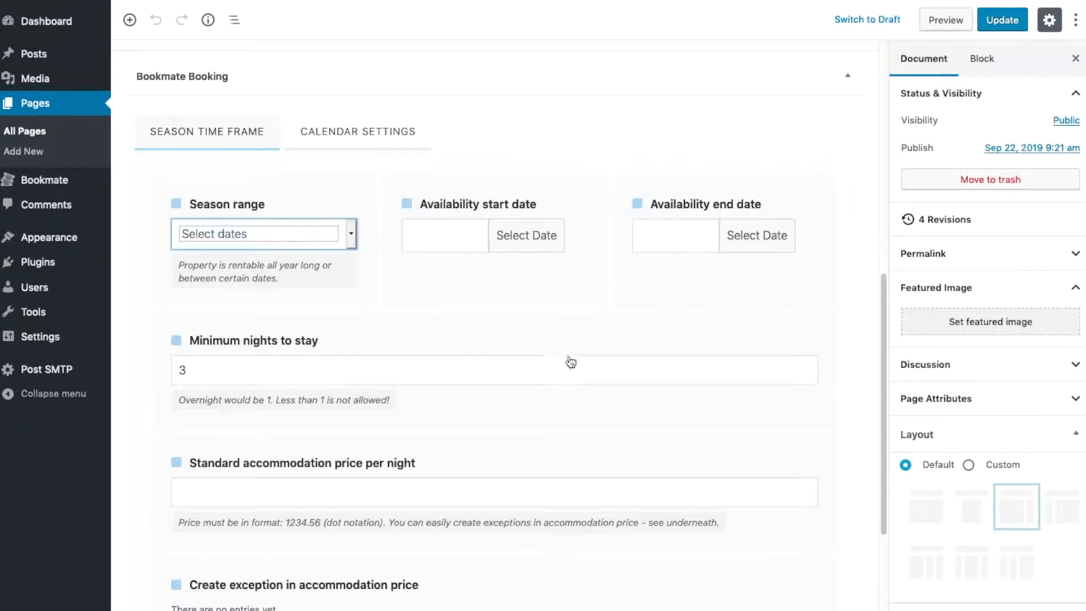
Set the minimum nights to stay to 1 and the standard accommodation price per night to 30
click(378, 362)
scroll(378, 362, down, 3)
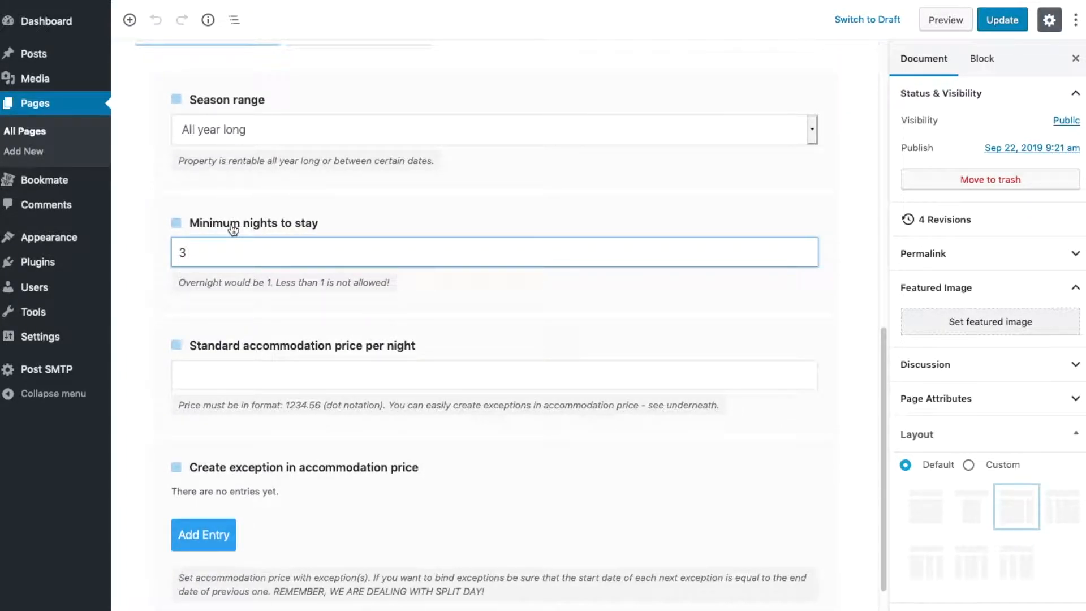
double_click(214, 258)
text(1)
click(301, 325)
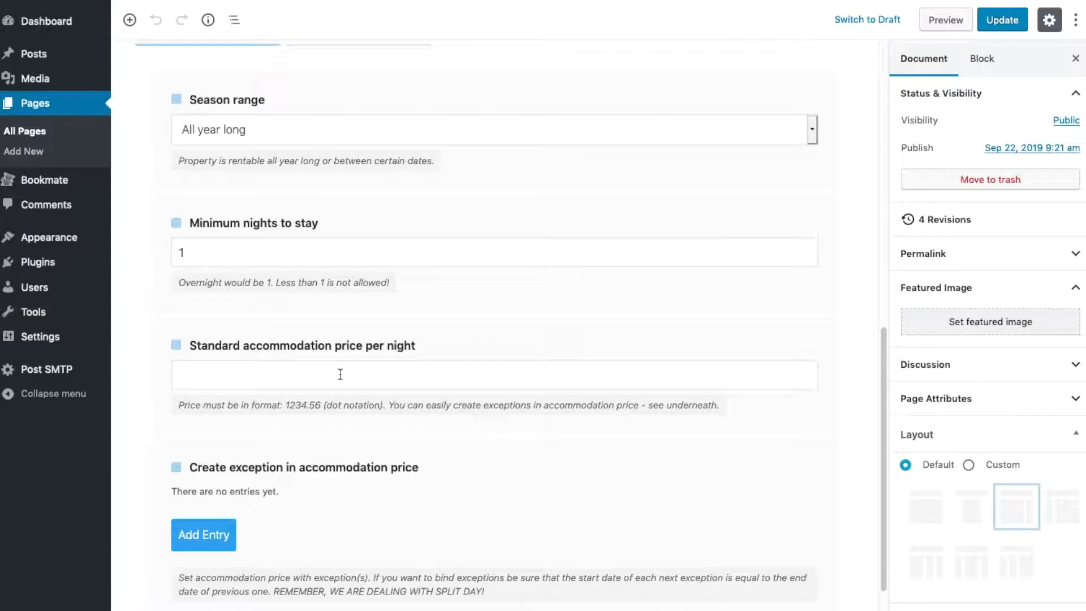
click(313, 381)
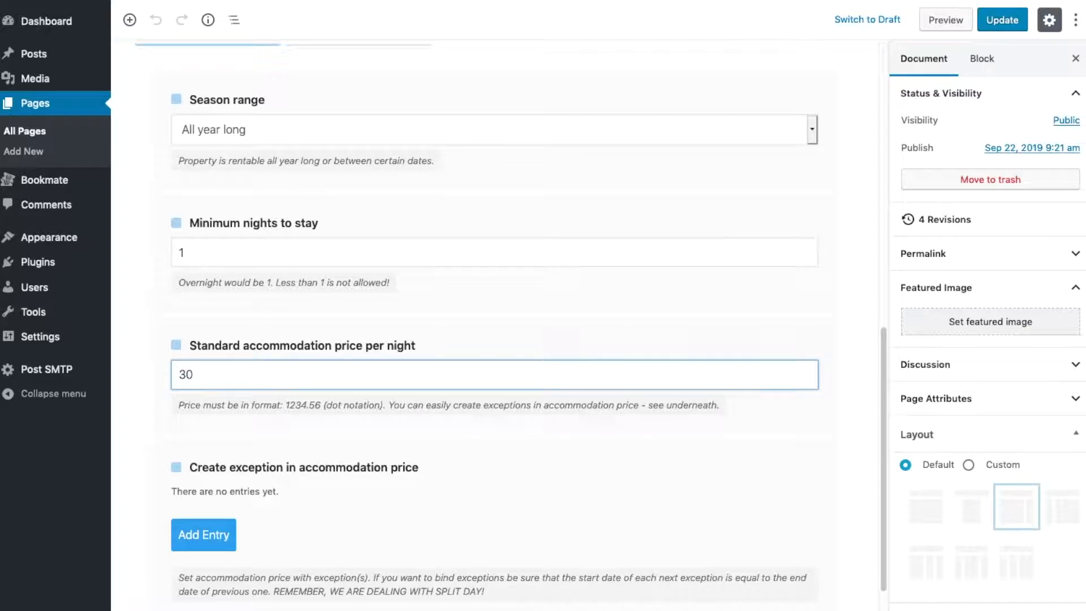
Add an exception in accommodation price and title it Expensive
scroll(313, 382, down, 1)
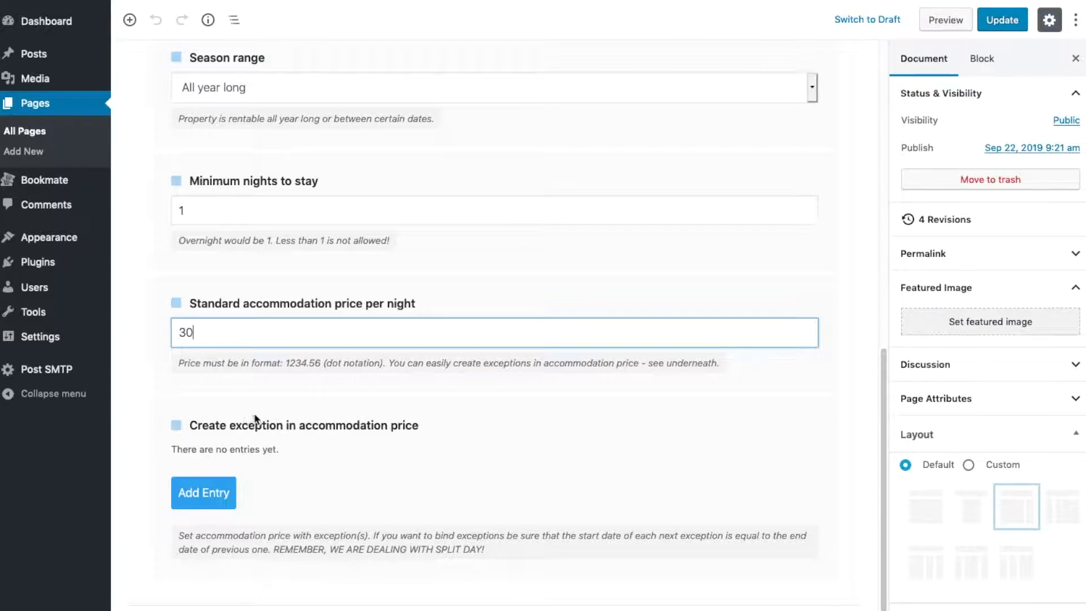
click(208, 500)
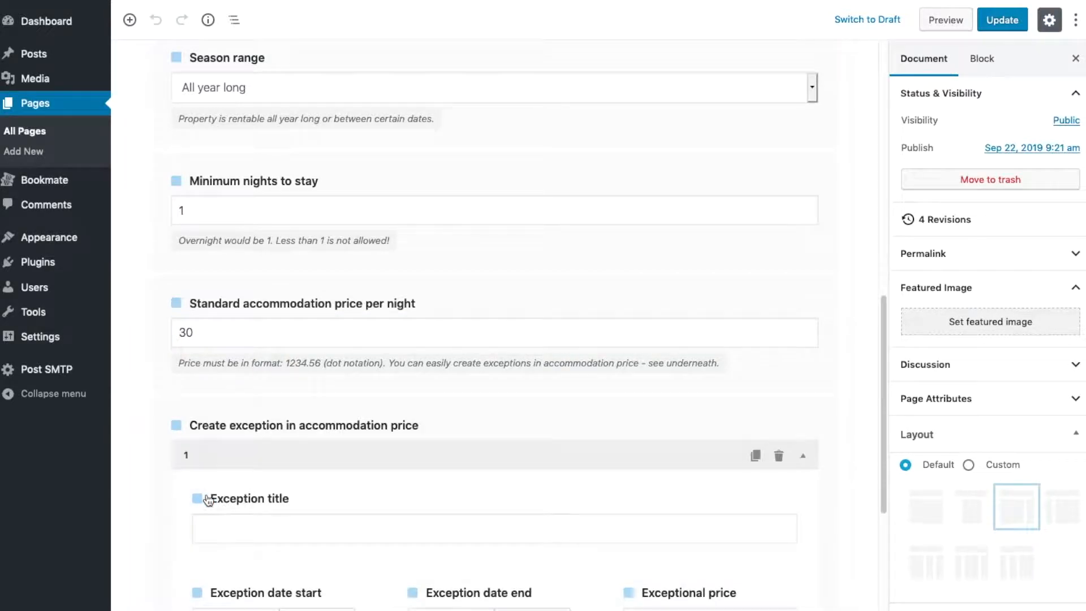
scroll(402, 440, down, 3)
scroll(402, 434, down, 2)
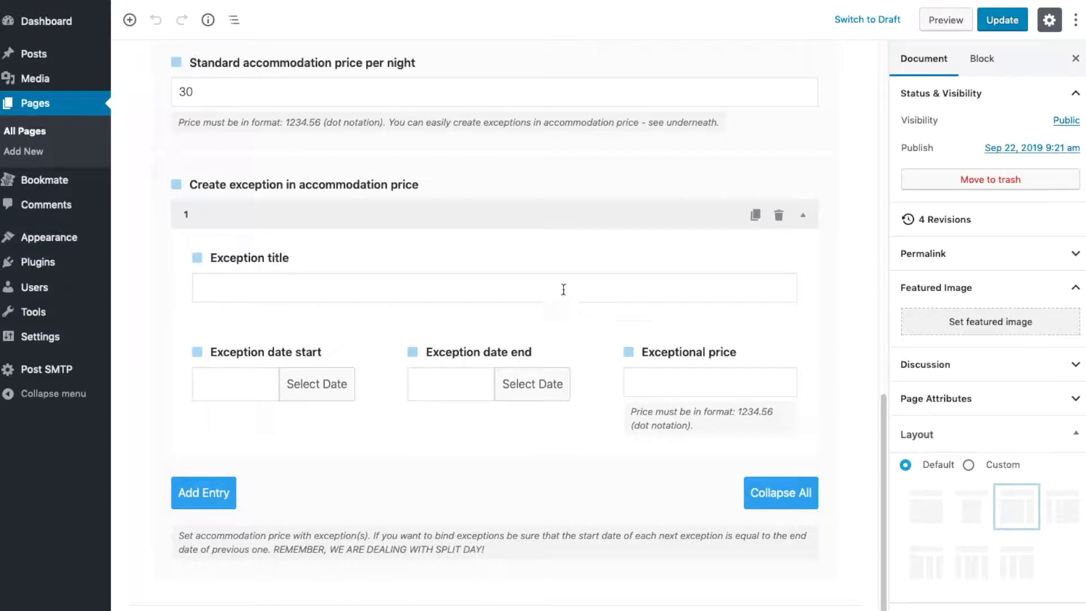
click(327, 287)
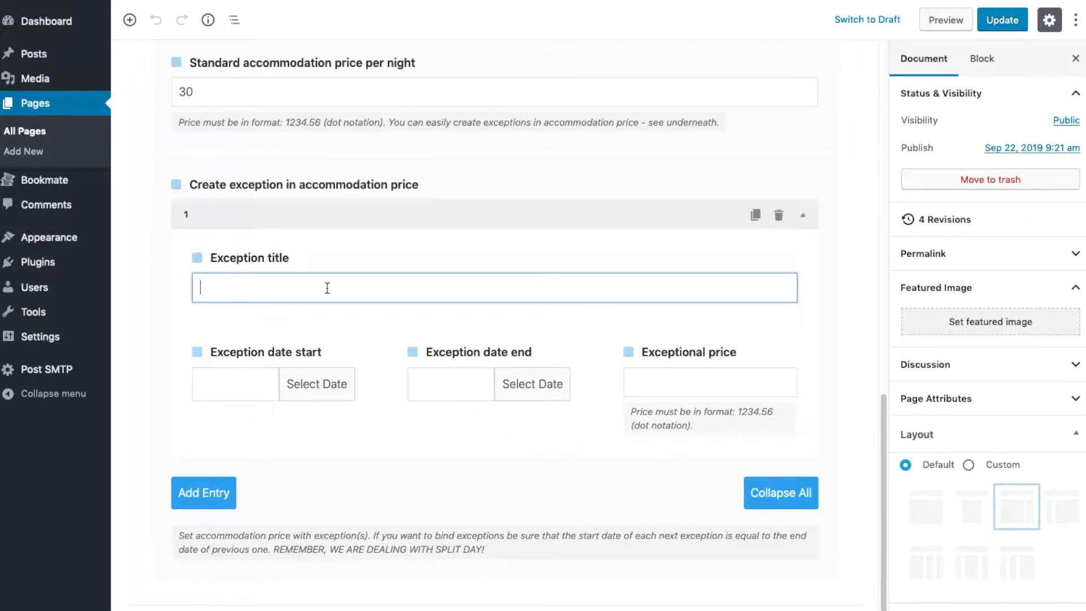
text(Expensive)
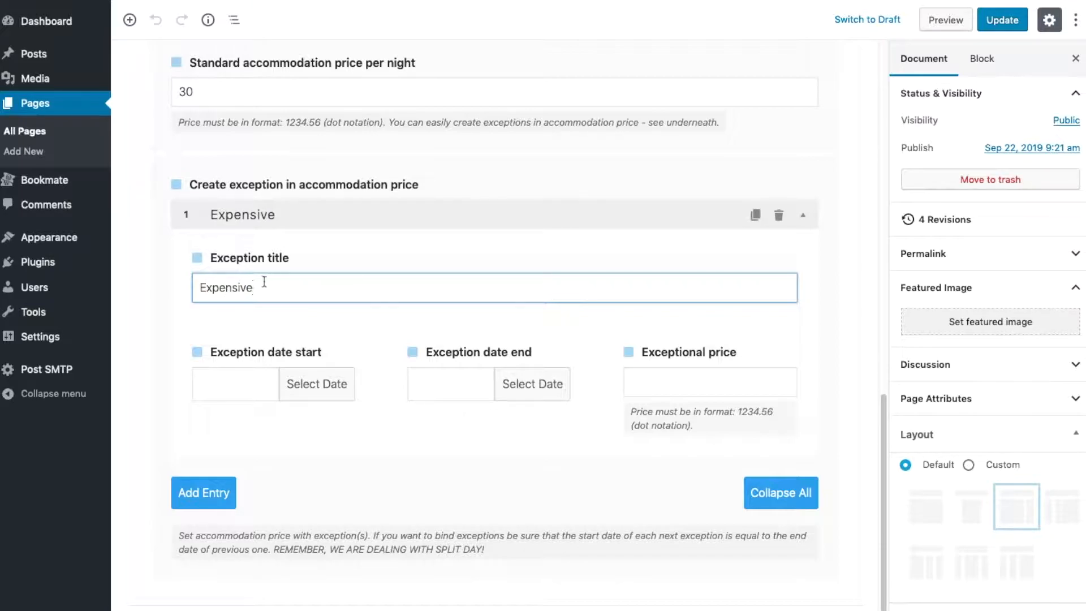
Set the Expensive exception to run from 10-10-2019 to 20-10-2019 at an exceptional price of 50
click(247, 378)
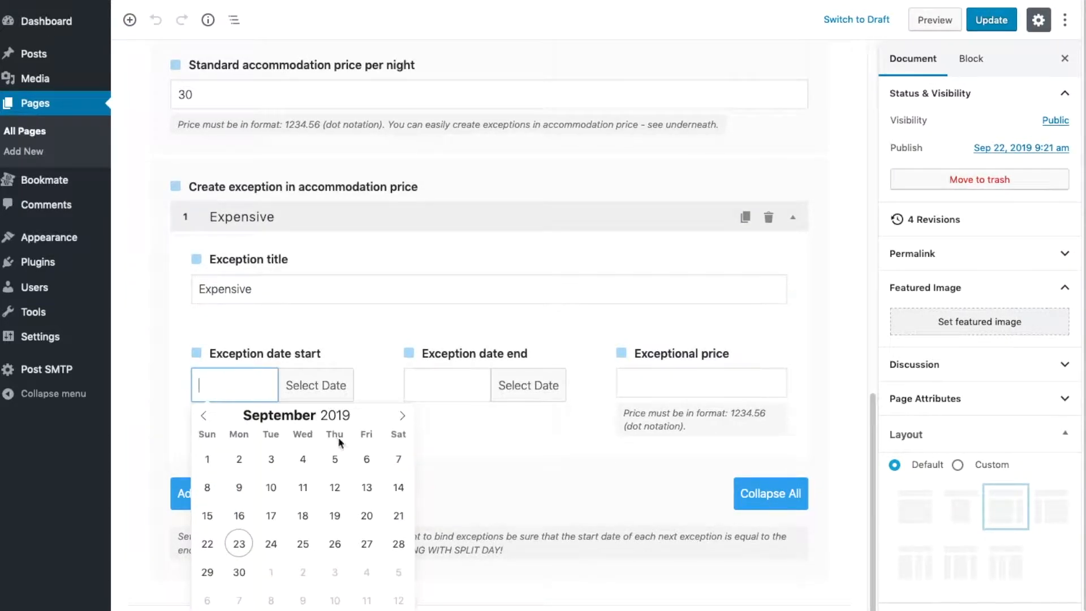
click(402, 415)
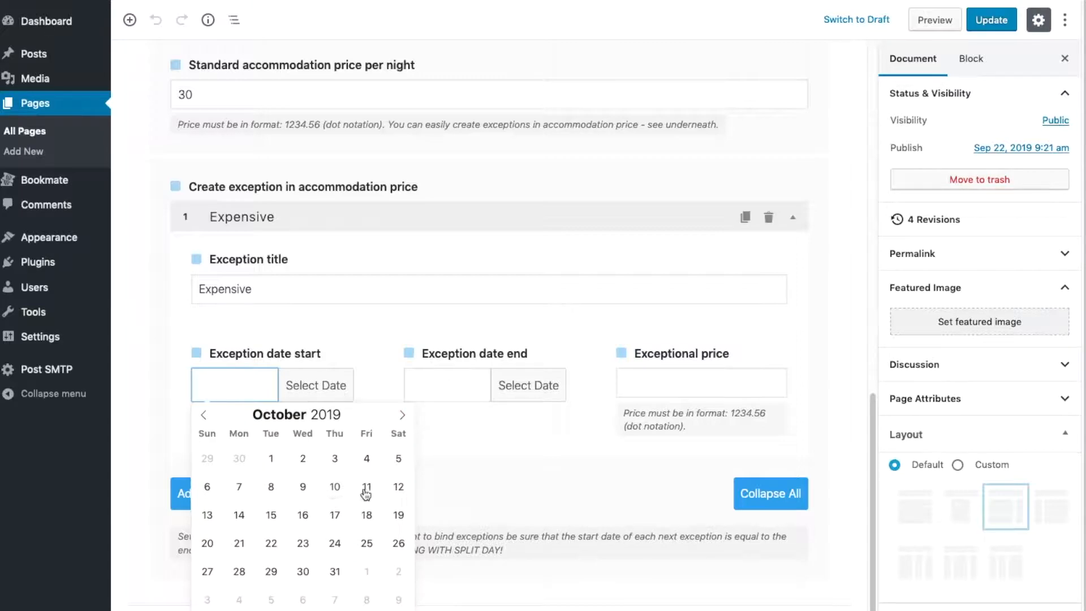
click(342, 486)
click(478, 375)
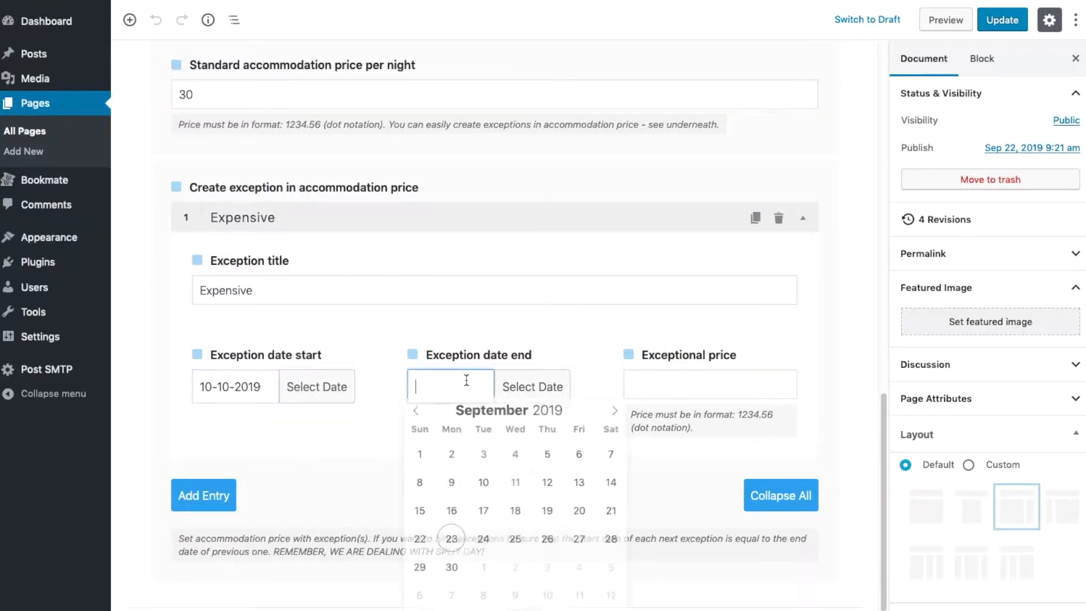
click(615, 417)
click(420, 543)
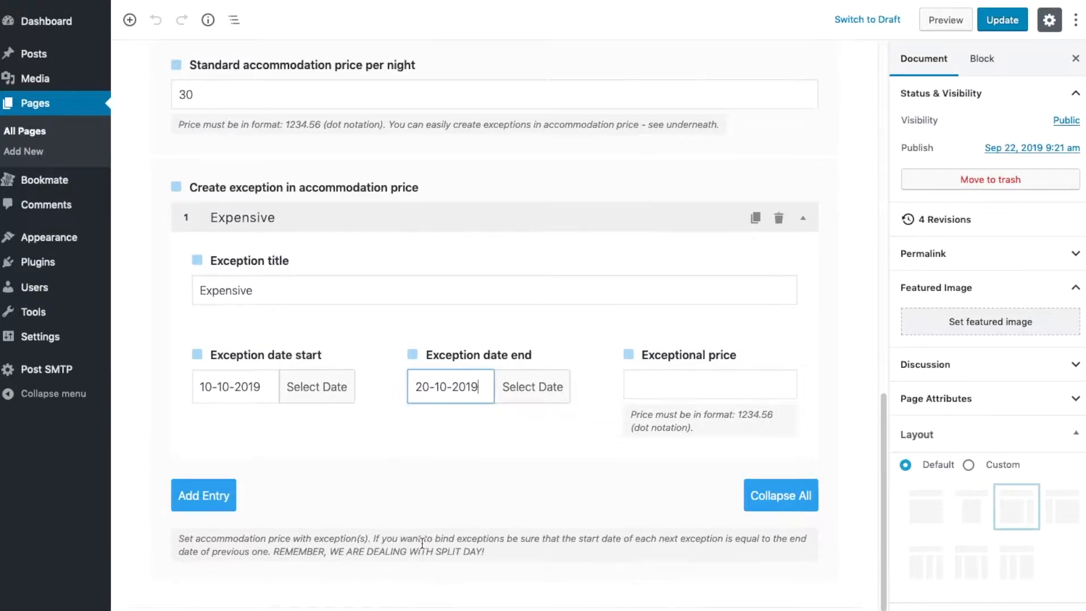
click(685, 382)
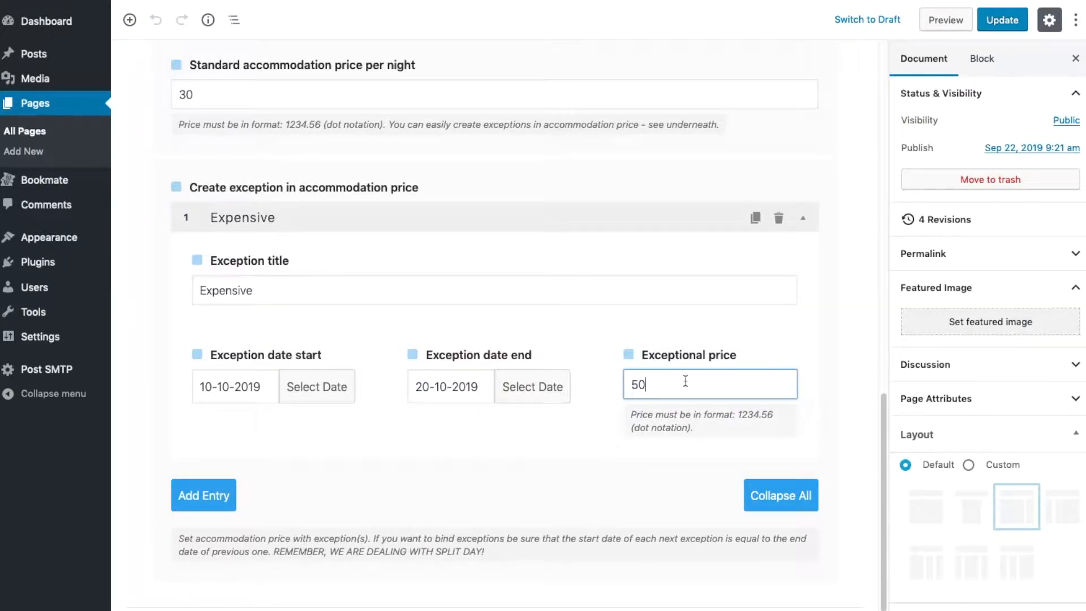
Add a second accommodation price exception and title it Cheap
click(207, 497)
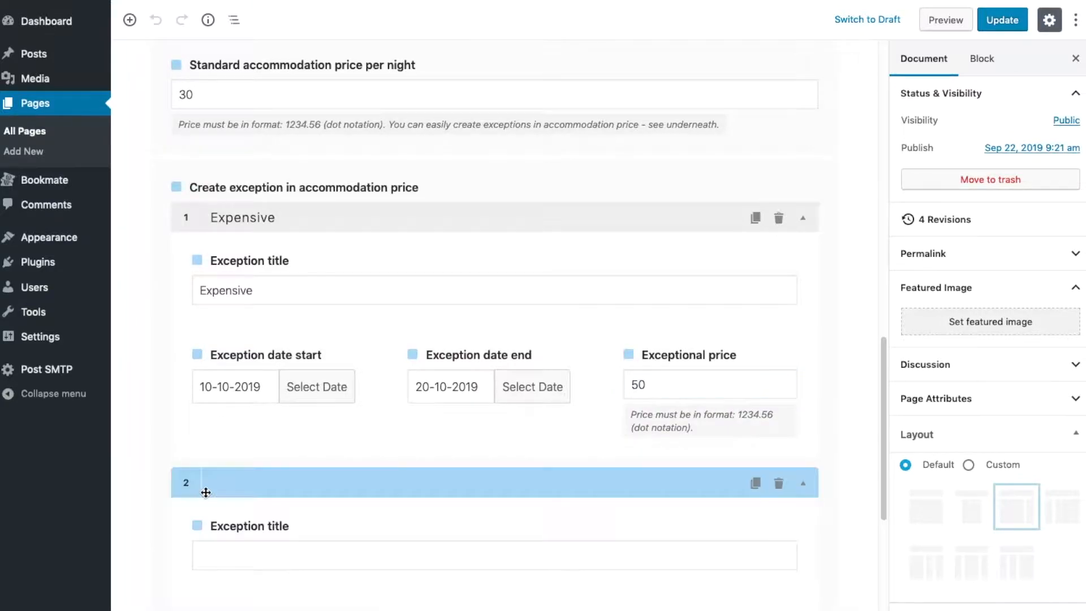
scroll(424, 413, down, 5)
click(329, 292)
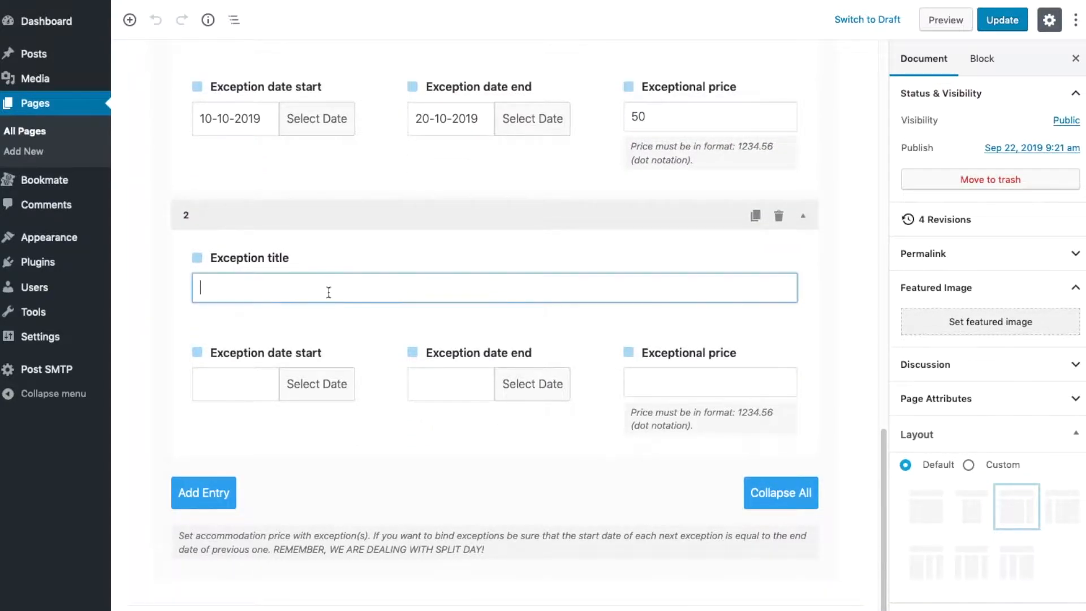
text(Cheap)
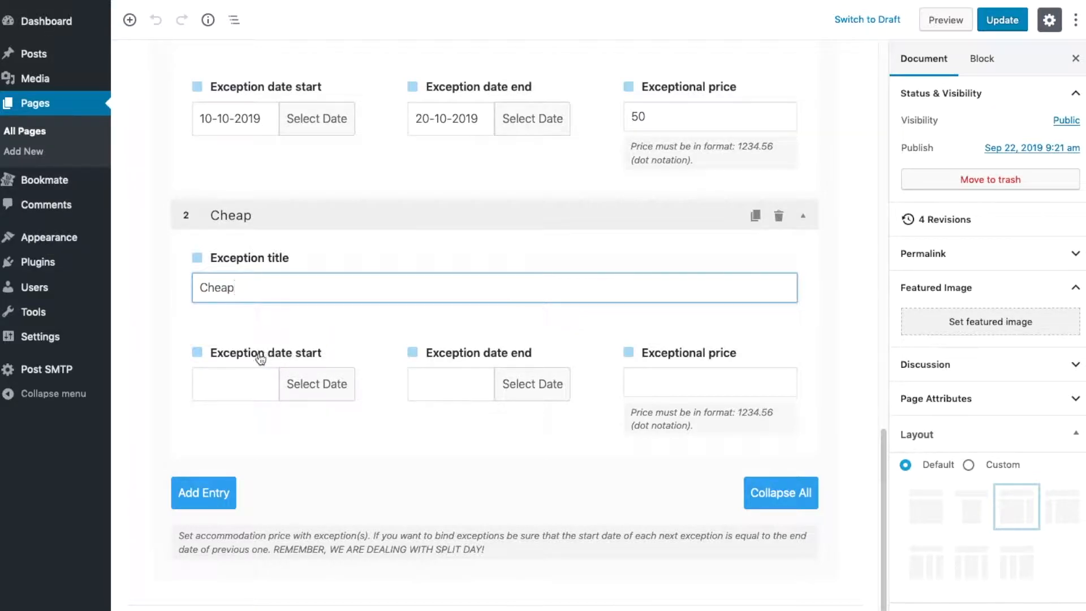
Set the Cheap exception to run from 25-10-2019 to 30-10-2019 at an exceptional price of 10
click(249, 380)
click(401, 413)
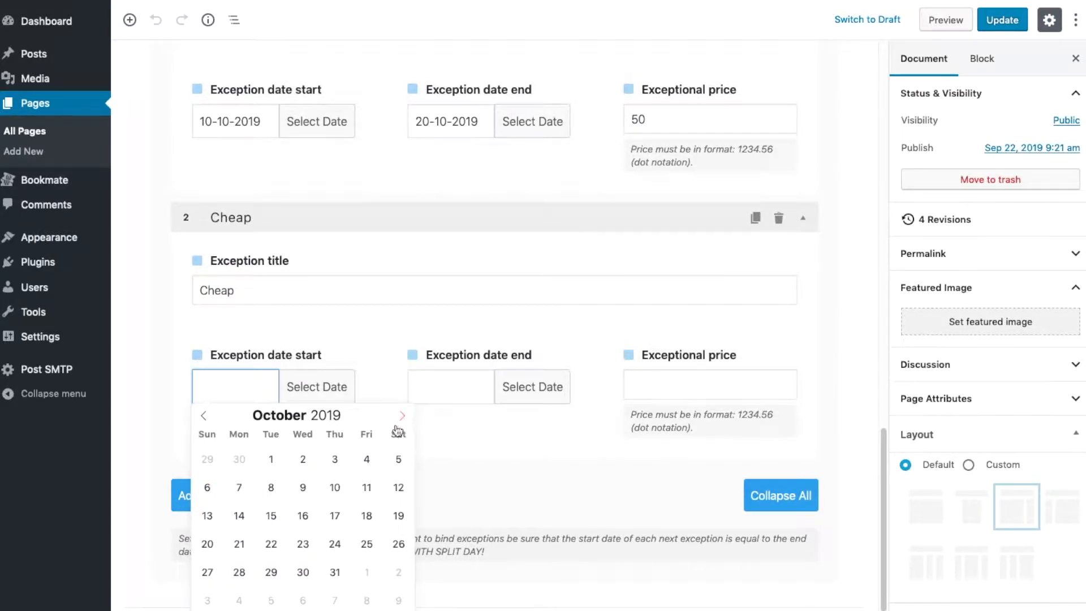
click(367, 543)
click(470, 386)
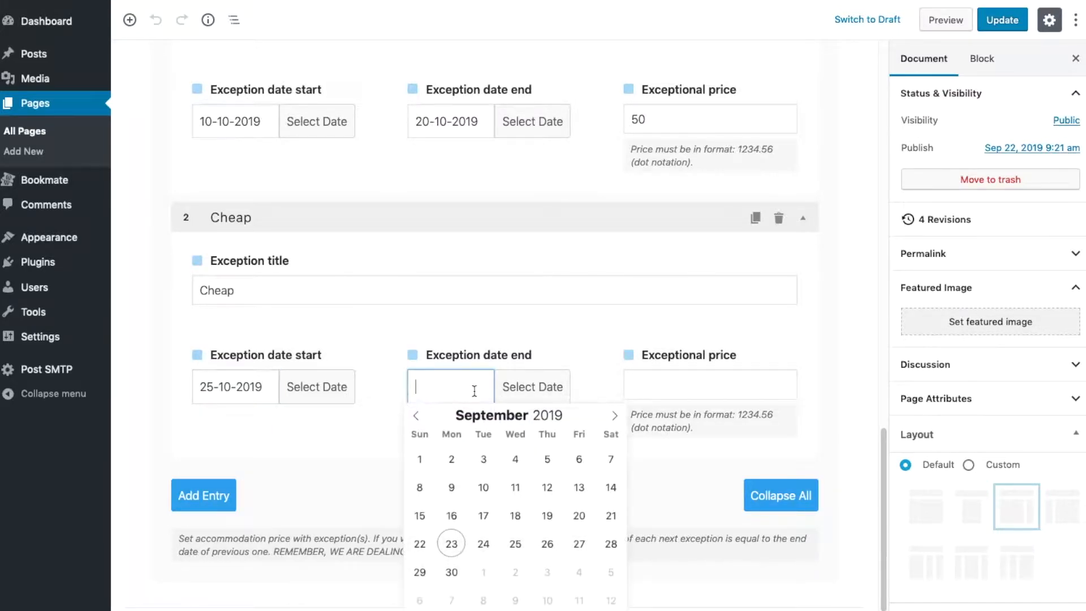
click(614, 415)
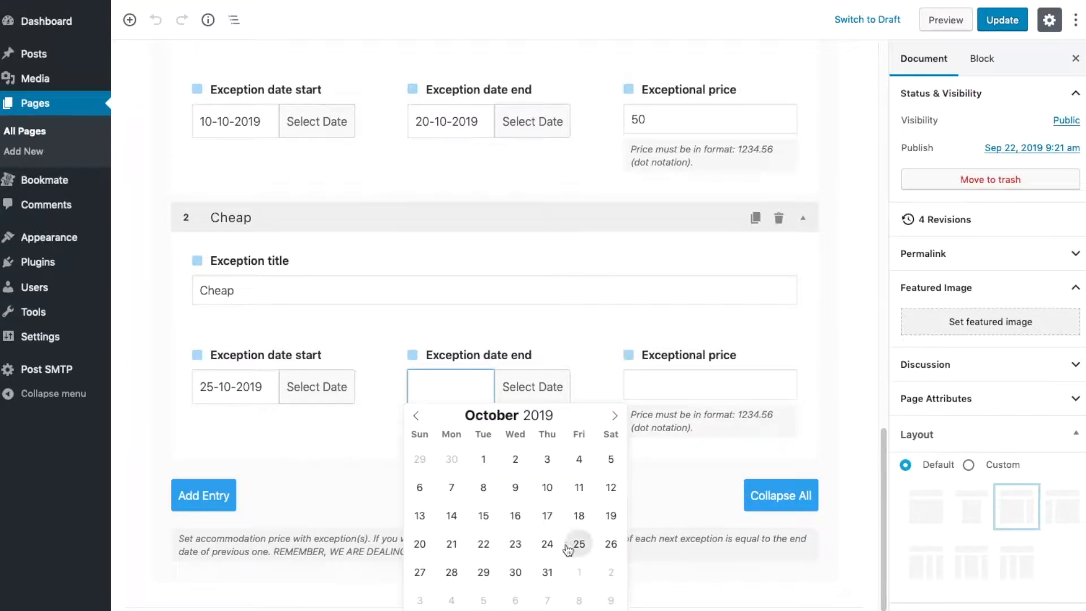
click(514, 572)
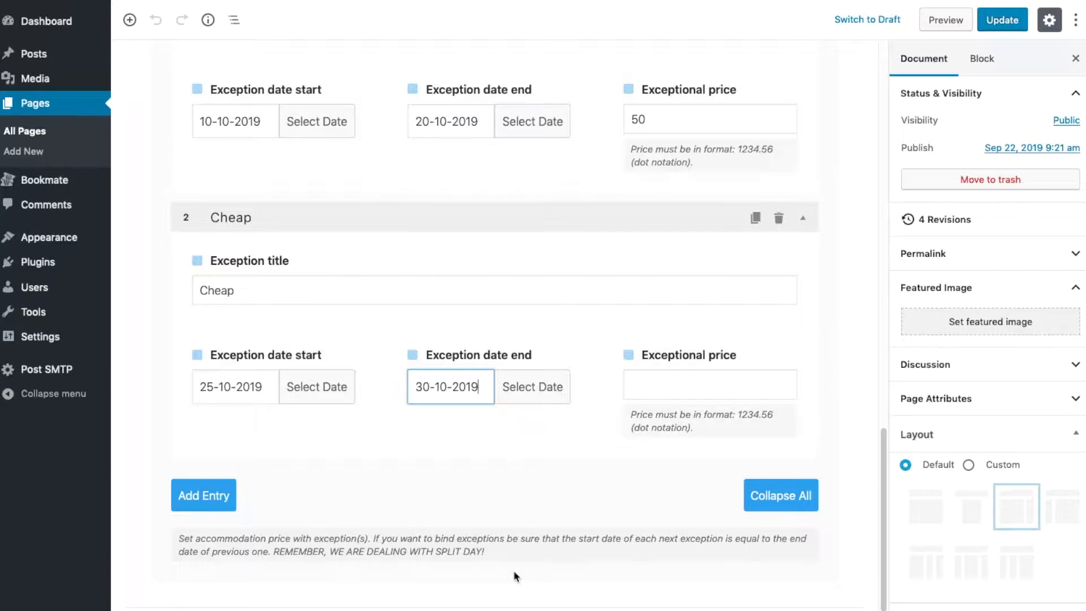
click(664, 380)
text(10)
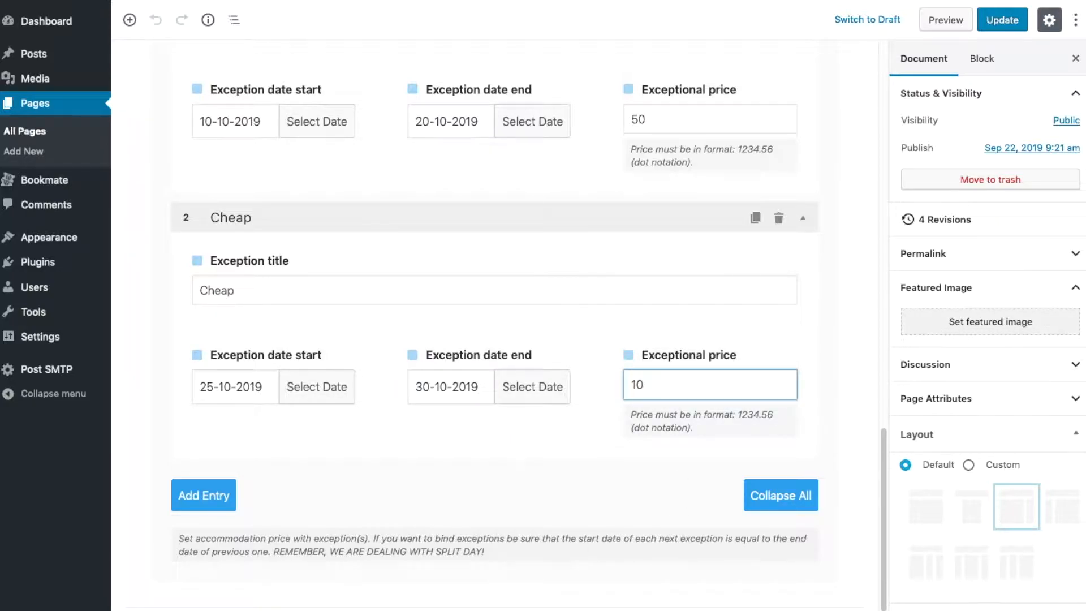
Update the page with the two price exceptions and preview First Booking Subject on the site
click(996, 20)
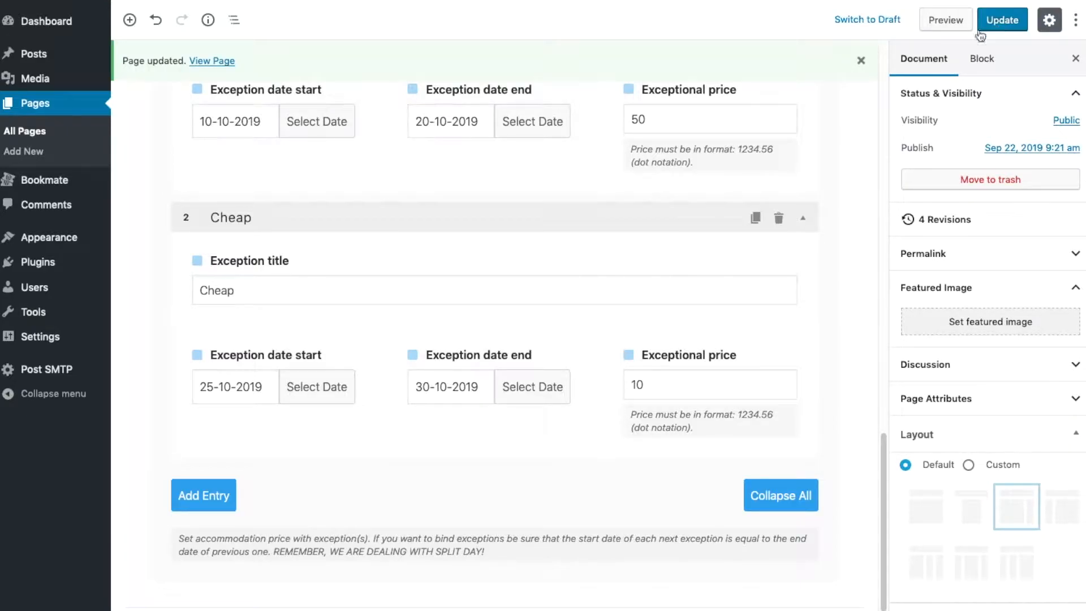
scroll(724, 181, up, 10)
scroll(724, 182, down, 12)
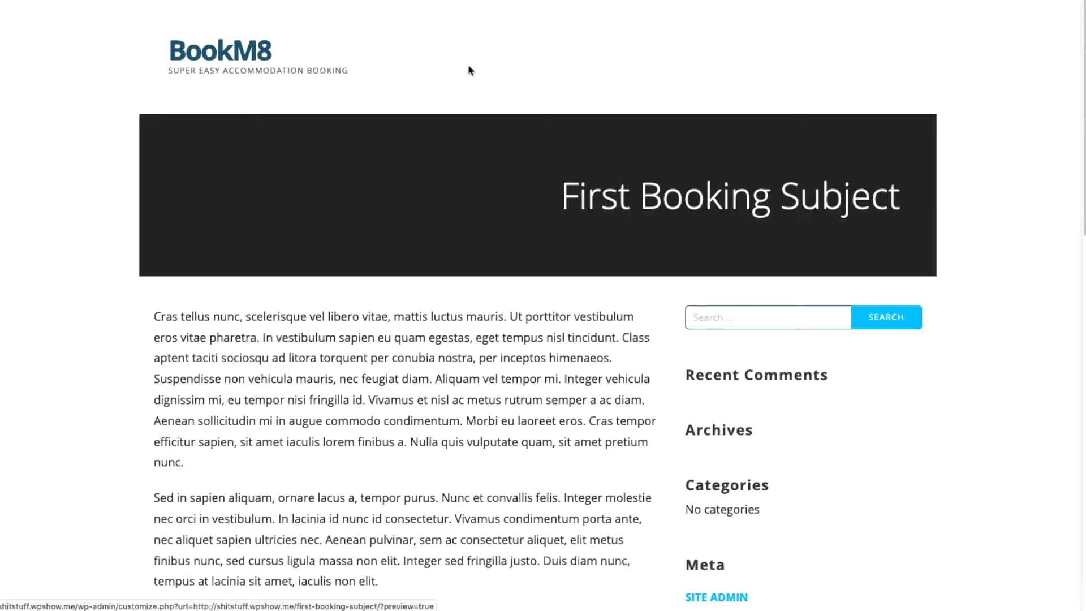
scroll(626, 95, down, 10)
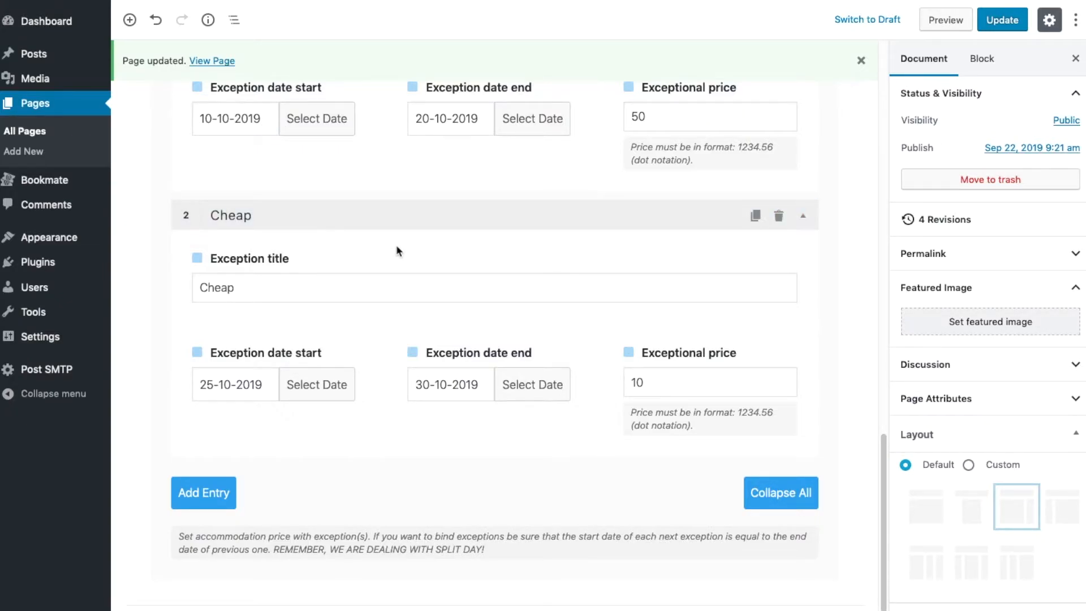
scroll(397, 249, up, 10)
scroll(398, 251, up, 2)
click(387, 214)
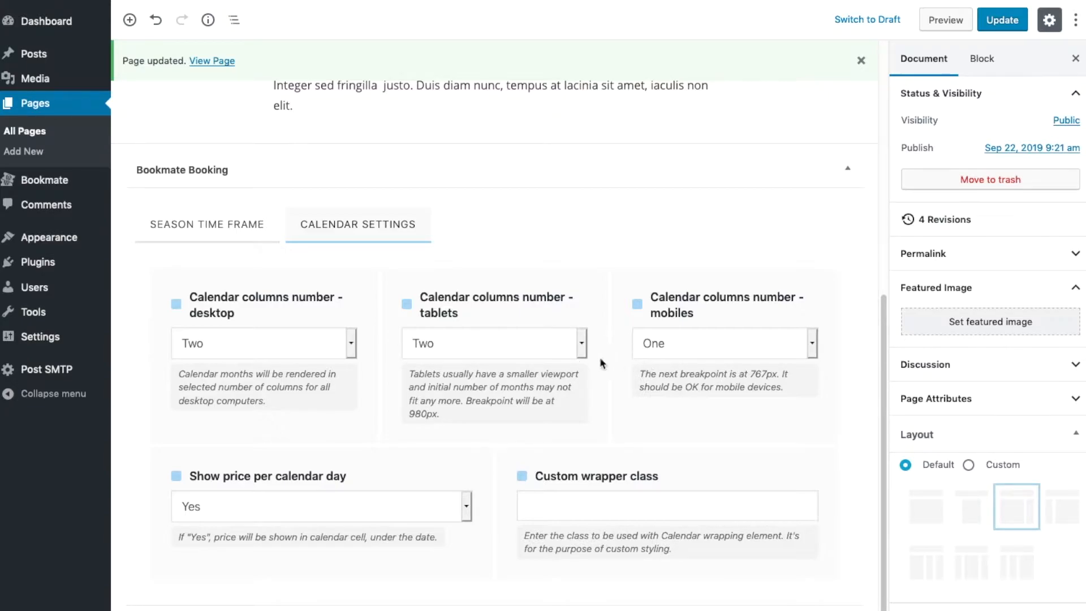
click(315, 350)
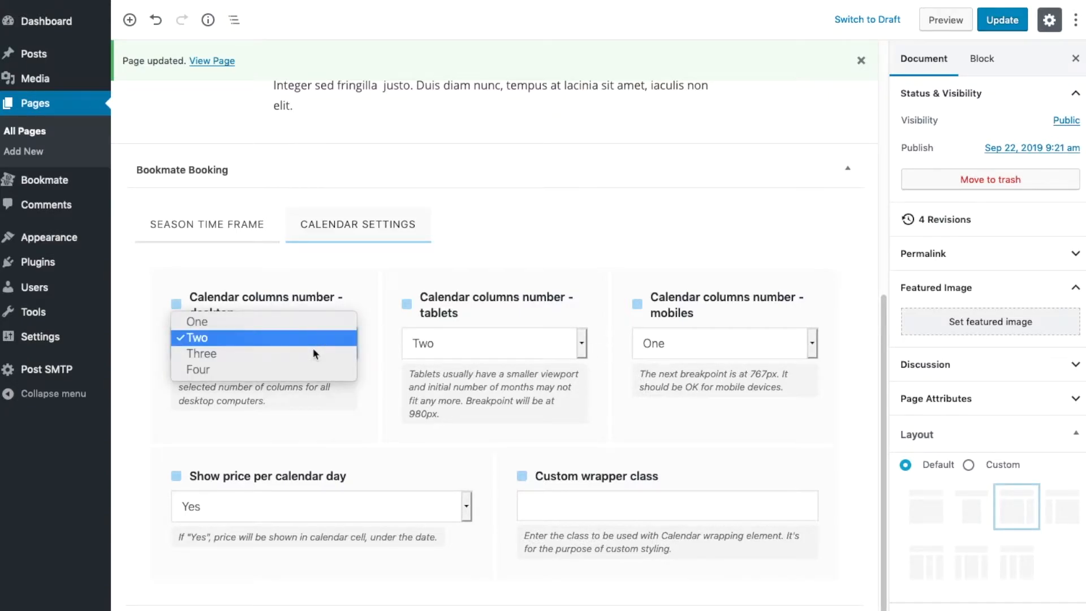
click(410, 282)
Try Three calendar columns for tablets, and set the number back to Two
click(506, 343)
click(506, 355)
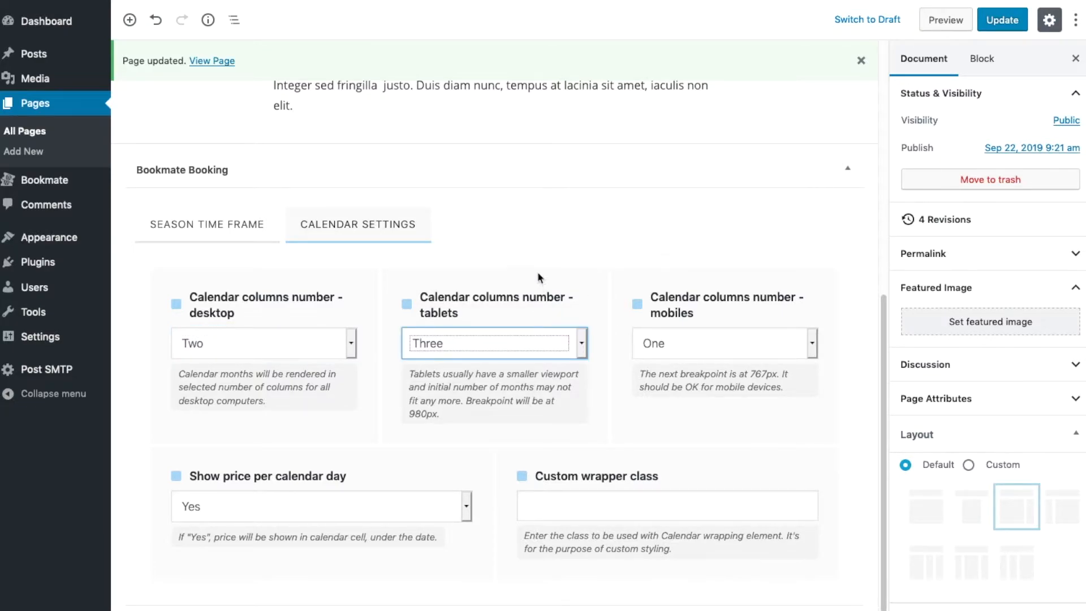
click(497, 344)
click(494, 323)
Examine the options for showing the price per calendar day and the custom wrapper class field
click(289, 517)
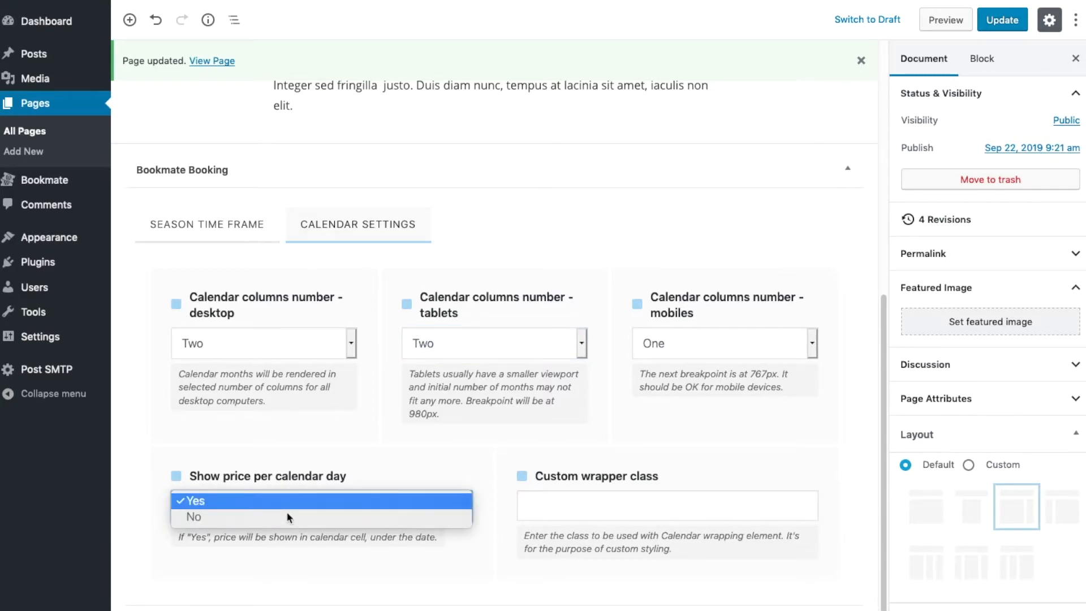
click(370, 456)
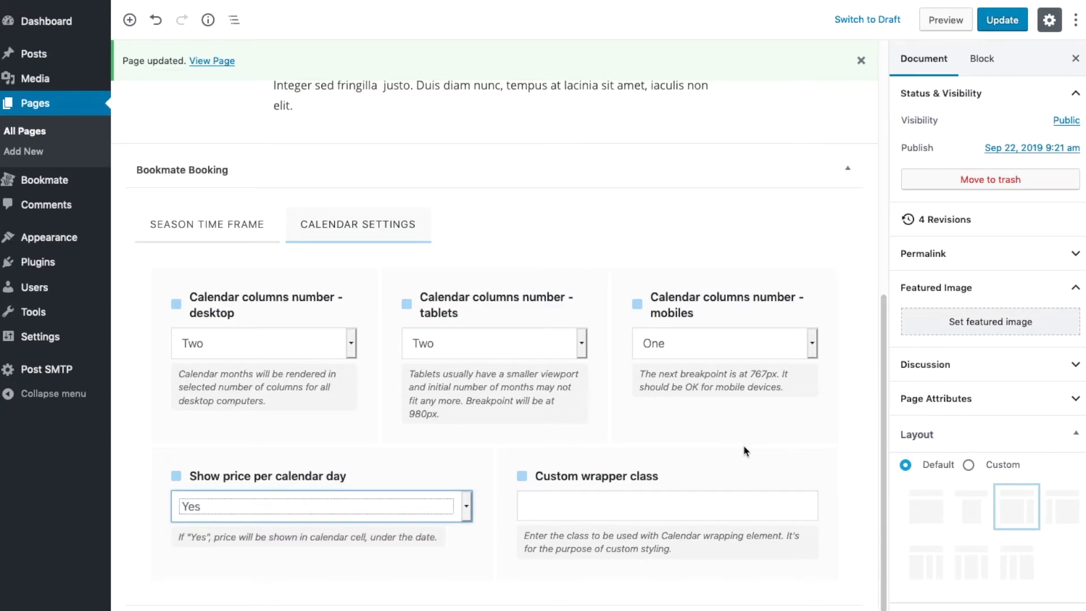
click(695, 504)
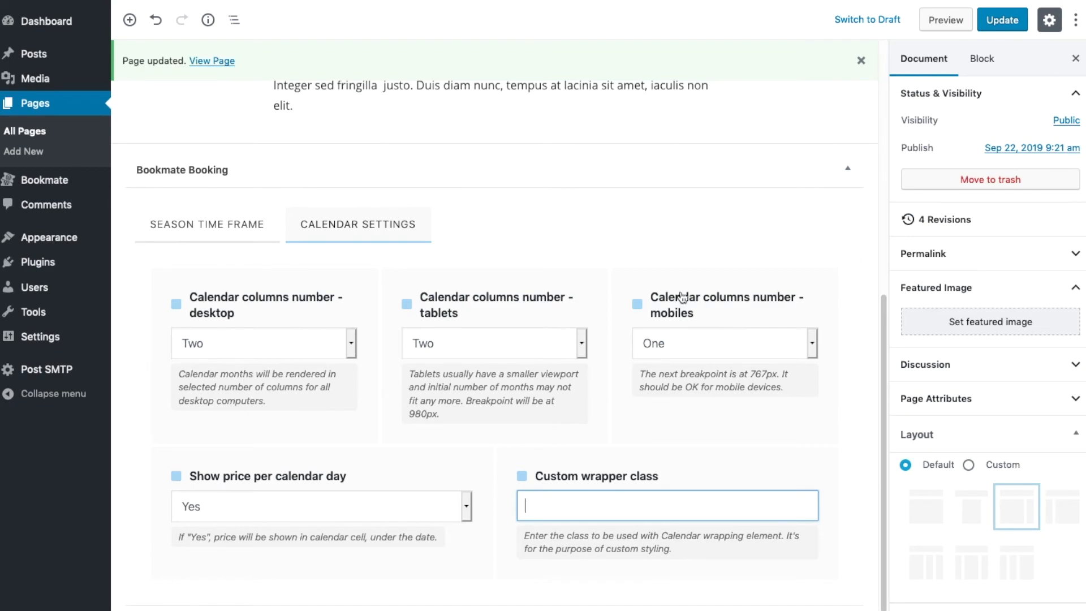
scroll(650, 294, up, 1)
scroll(650, 294, up, 1)
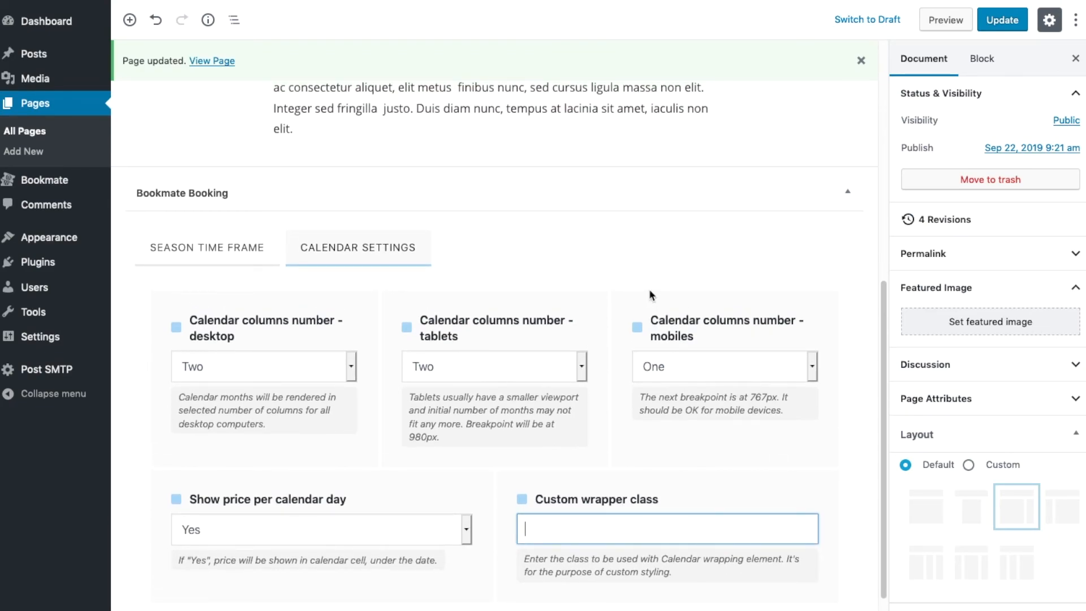
scroll(650, 292, up, 1)
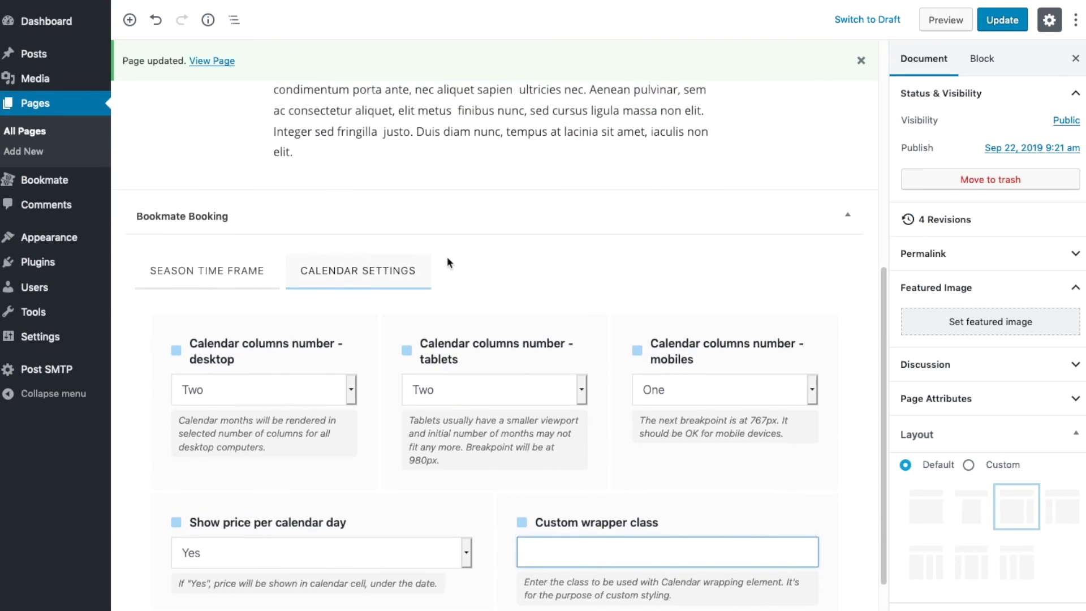